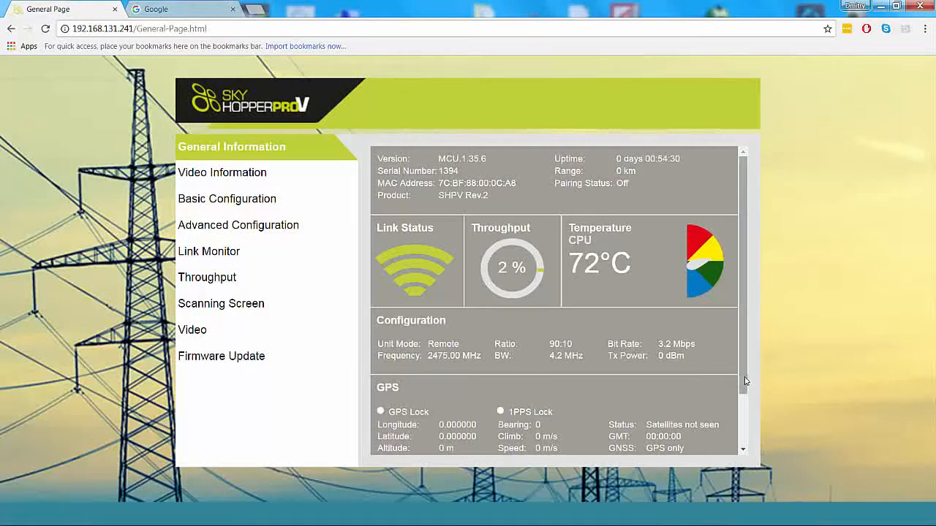
# Review the remote unit's General Information and Video Information pages, and open its Basic Configuration page
pyautogui.moveTo(746, 381); pyautogui.dragTo(711, 436)
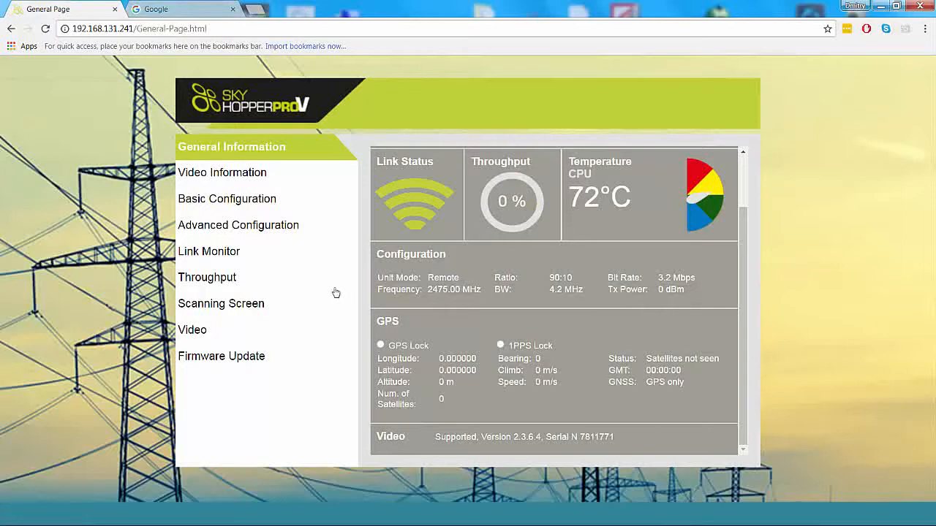
pyautogui.click(223, 181)
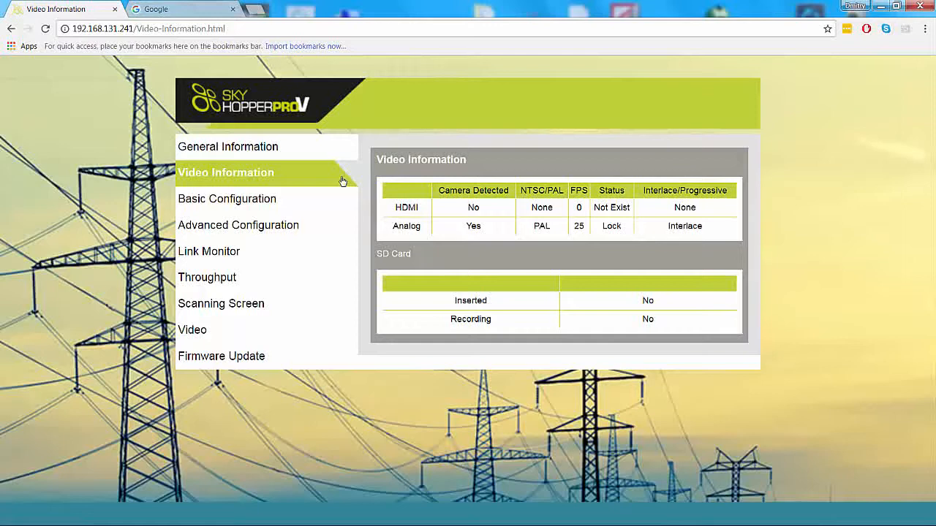
pyautogui.click(282, 198)
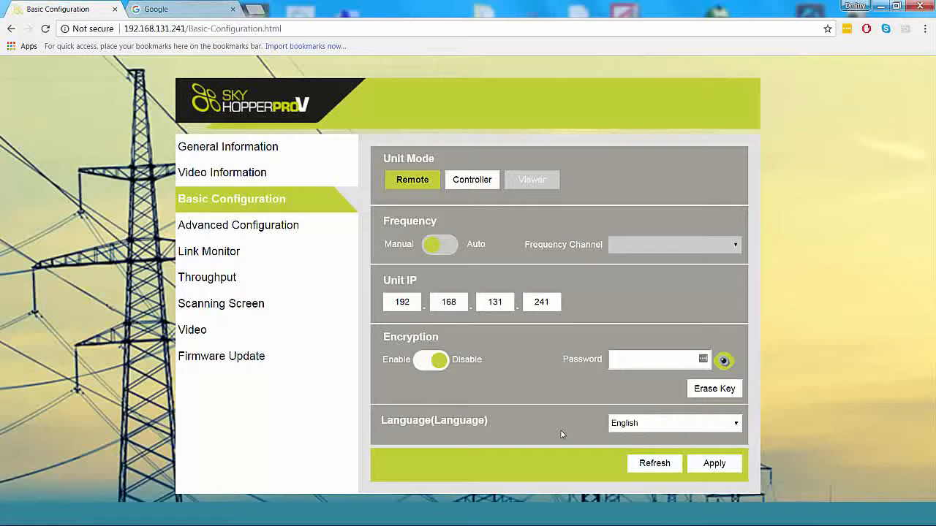
# Examine the Advanced Configuration page, including the available UART modes, baud rates and protocols and the unit log section
pyautogui.click(203, 226)
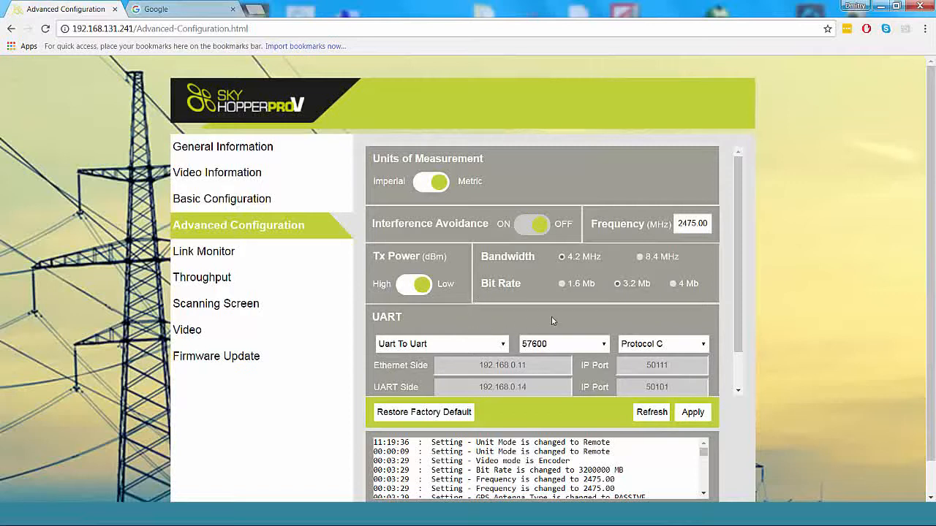
pyautogui.scroll(-1, 511, 329)
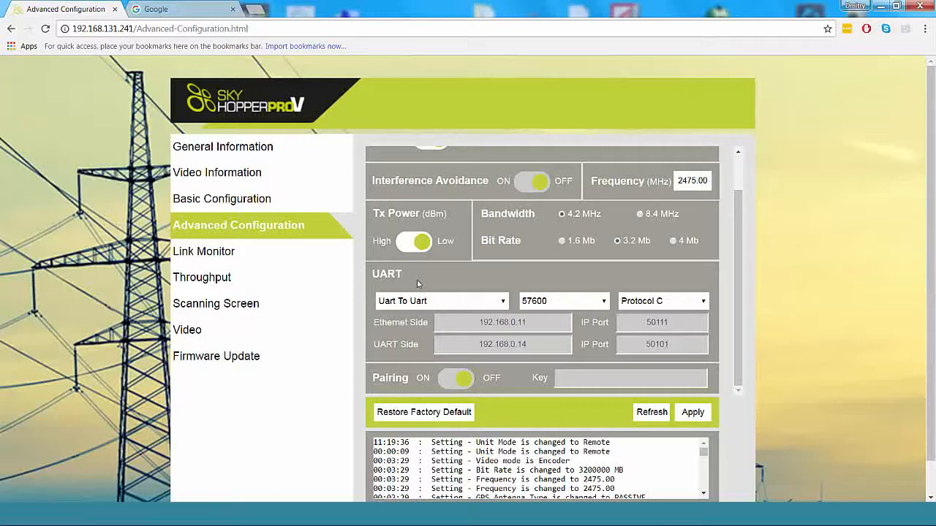
pyautogui.click(503, 303)
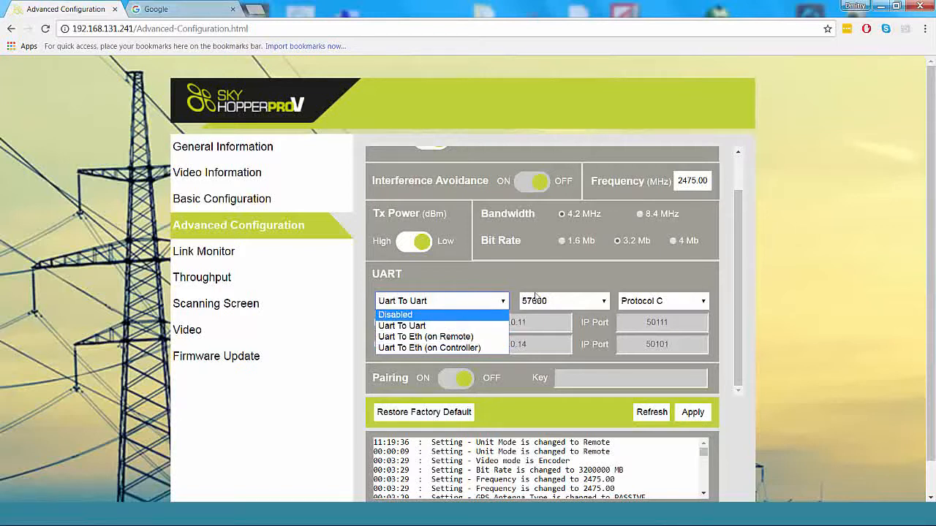
pyautogui.click(606, 304)
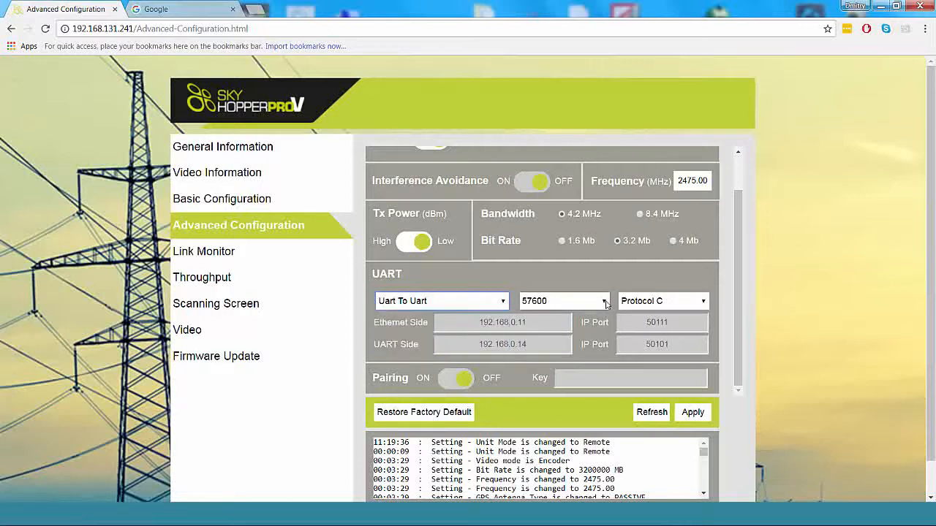
pyautogui.click(605, 304)
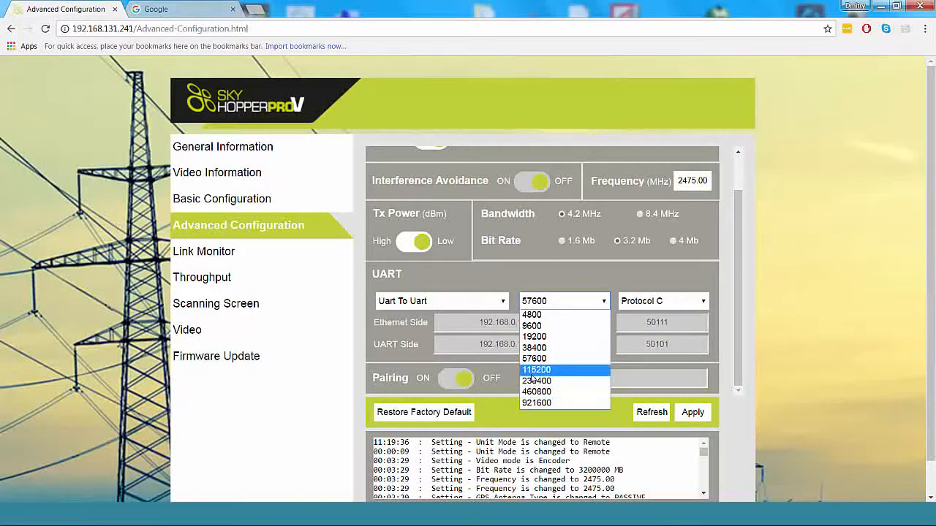
pyautogui.click(702, 303)
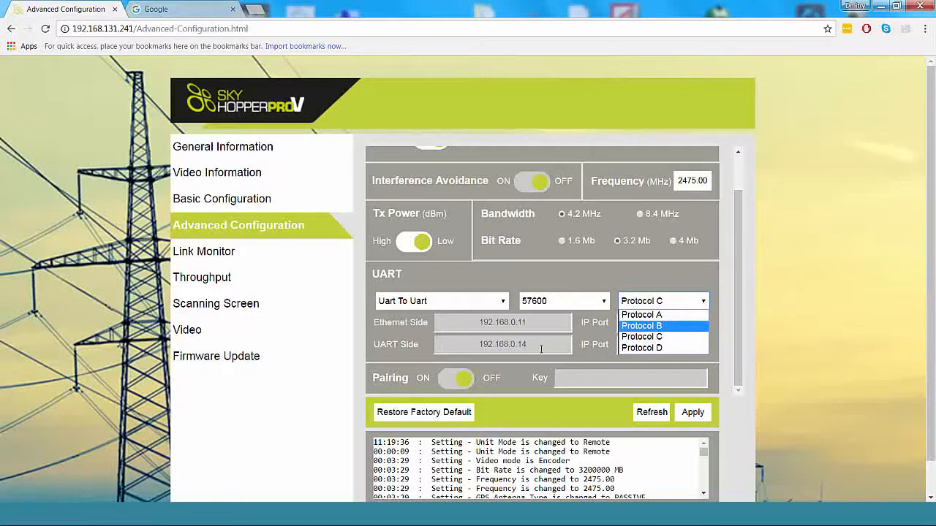
pyautogui.scroll(-1, 541, 351)
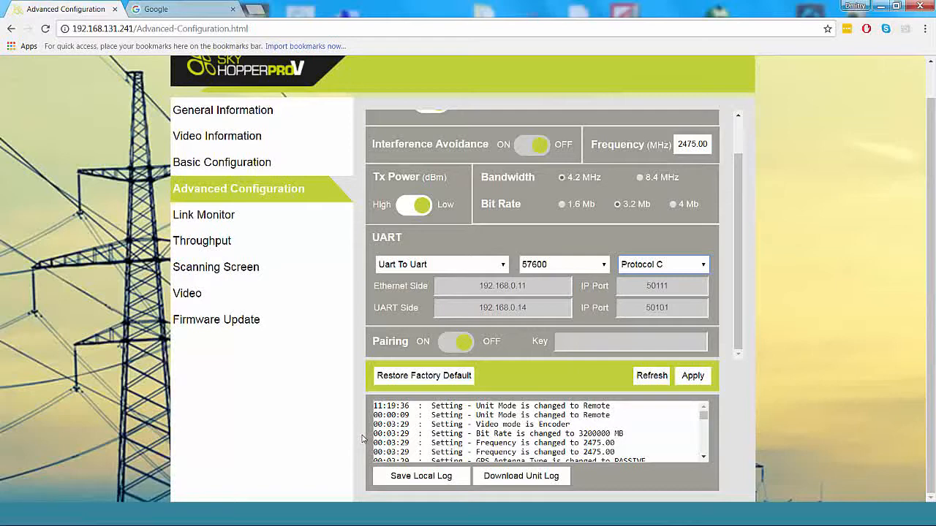
# View the RSSI and CINR graphs in Link Monitor, and the total and DL/UL graphs in Throughput
pyautogui.click(227, 219)
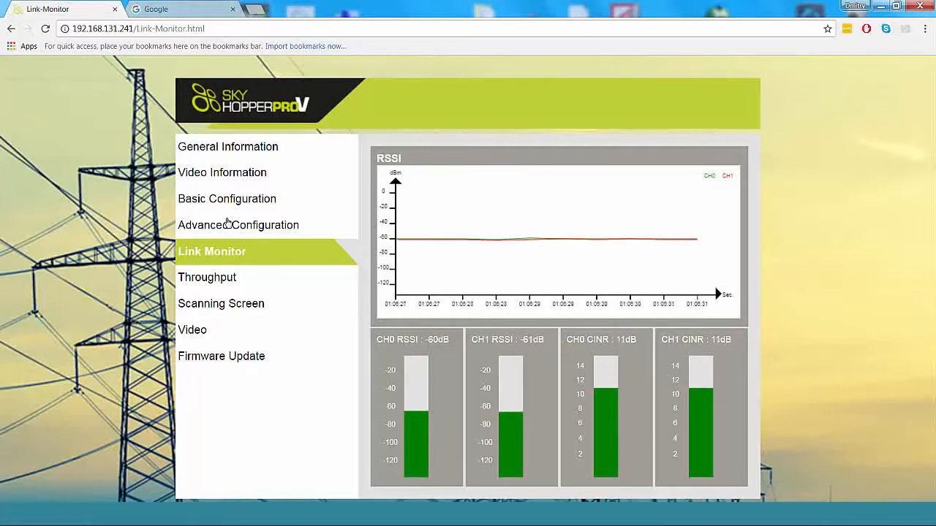
pyautogui.click(194, 282)
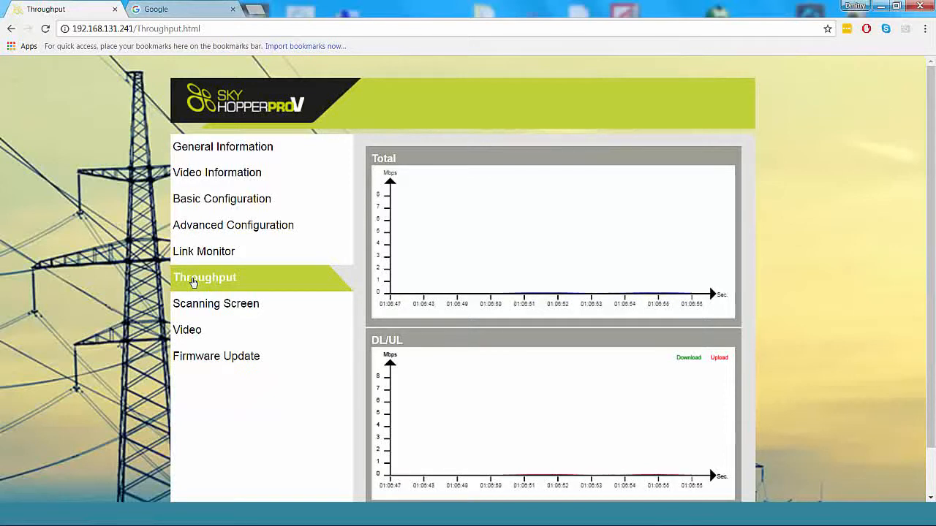
# Run a frequency scan from 2380 to 2520 MHz with a 5 MHz step and accept the reboot notice
pyautogui.click(290, 306)
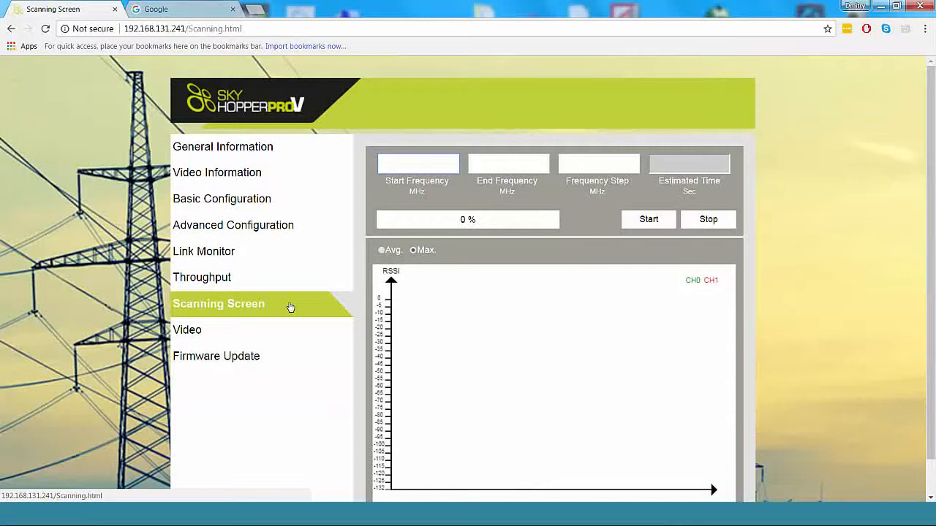
pyautogui.write('2380')
pyautogui.click(494, 168)
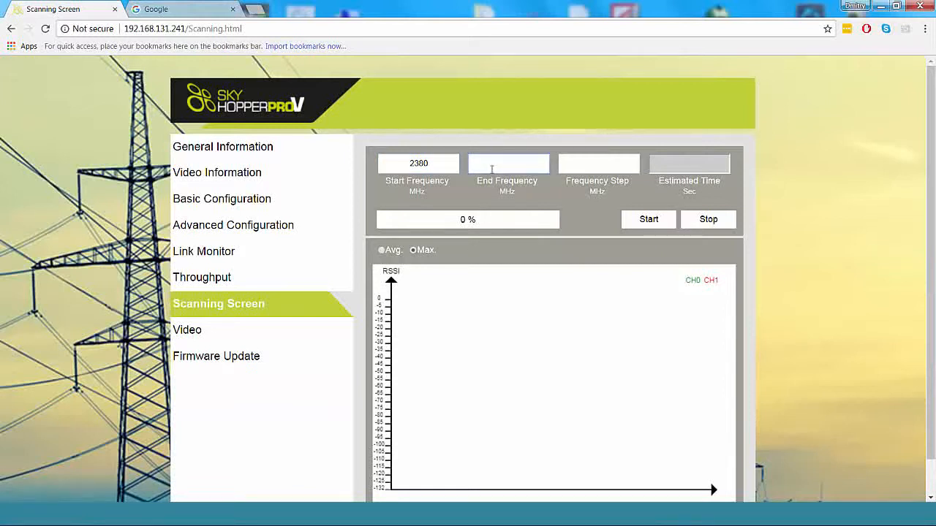
pyautogui.write('2520')
pyautogui.click(588, 161)
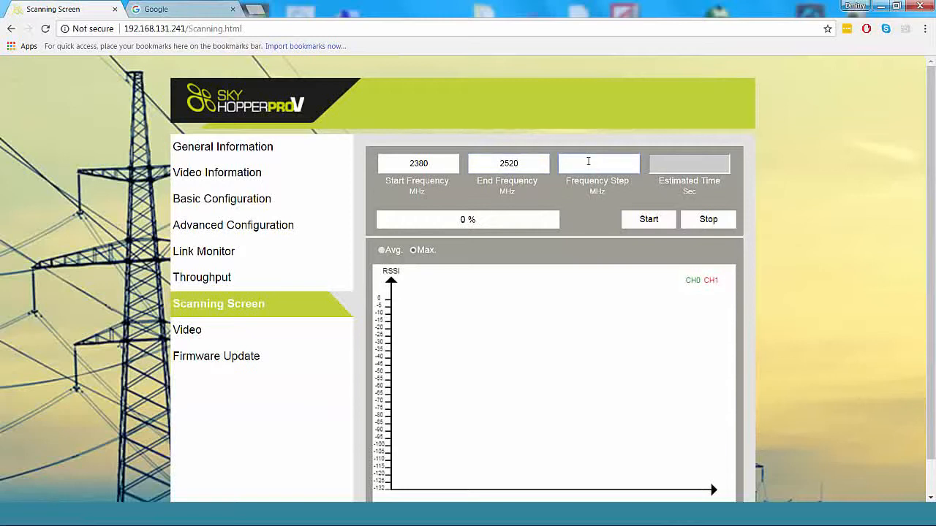
pyautogui.write('5')
pyautogui.click(649, 222)
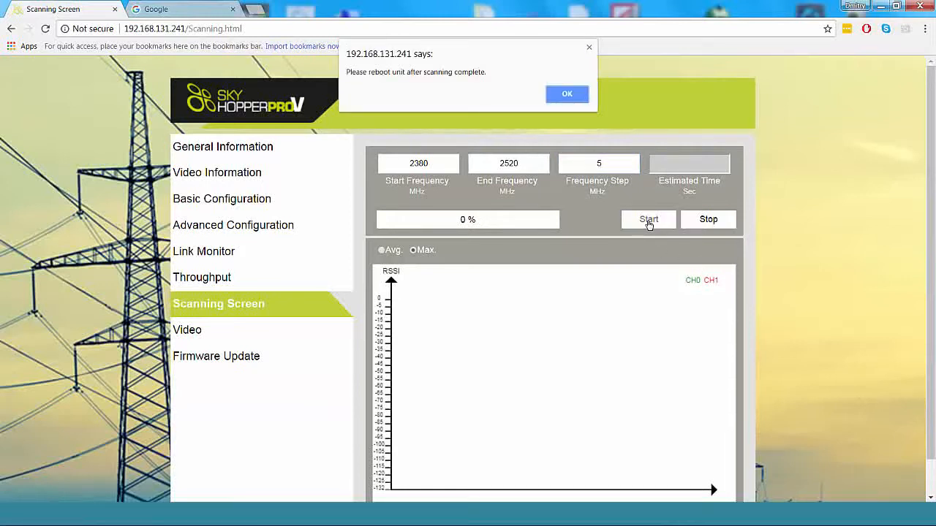
pyautogui.click(570, 96)
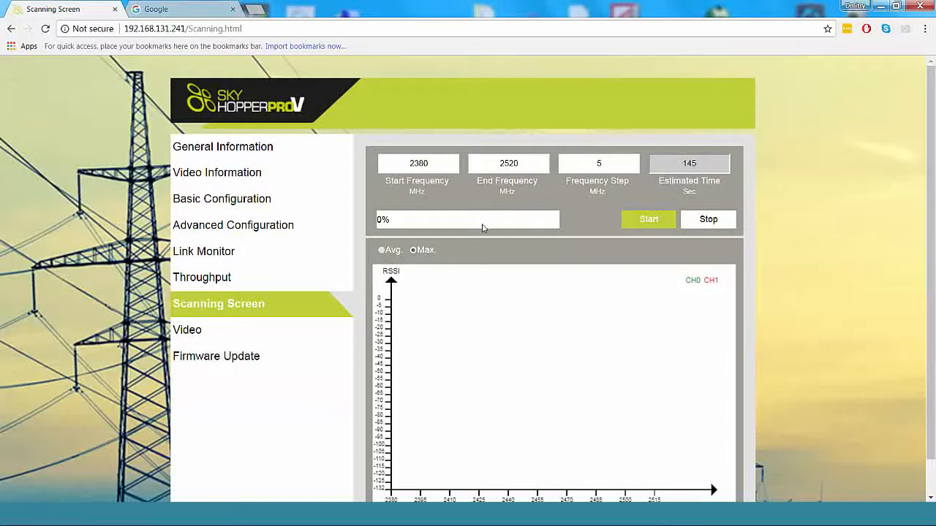
pyautogui.click(648, 219)
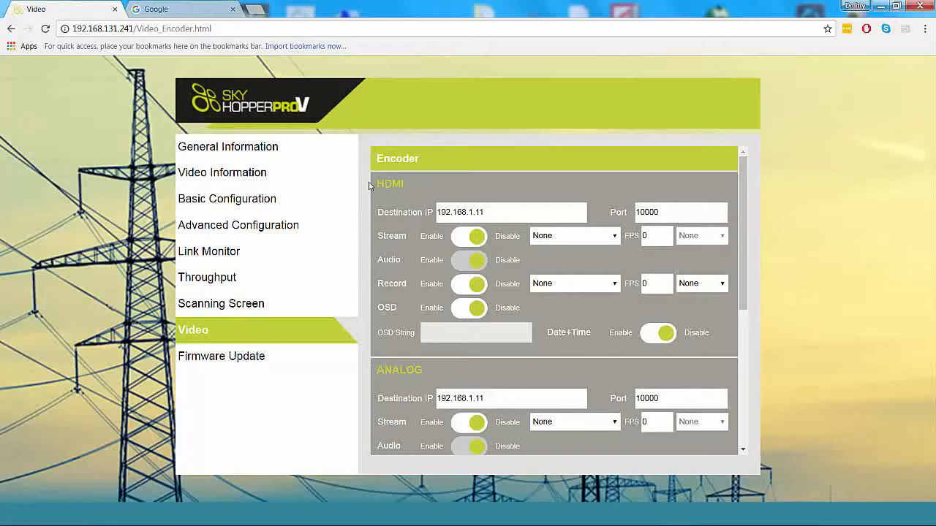
# Enable the Analog stream in the video encoder settings and set its resolution to 640x480(VGA)
pyautogui.scroll(-4, 371, 198)
pyautogui.scroll(1, 371, 216)
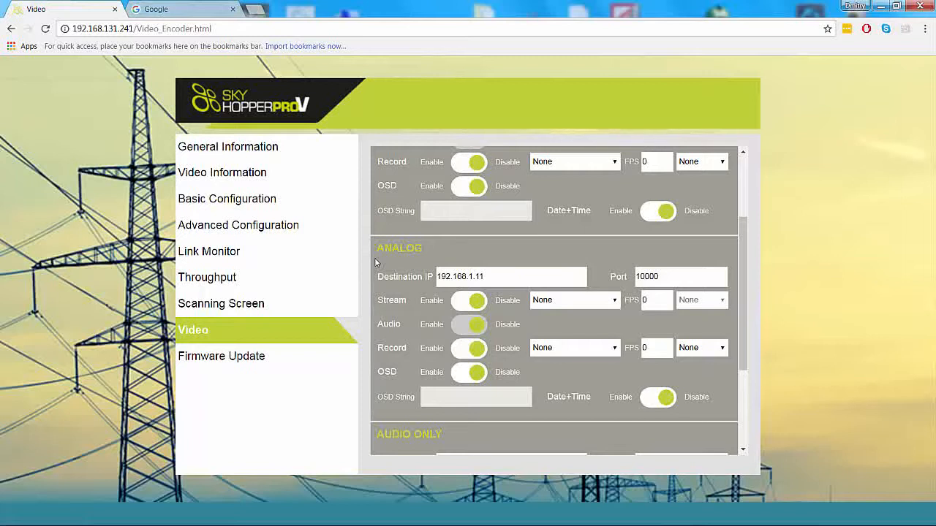
pyautogui.click(469, 301)
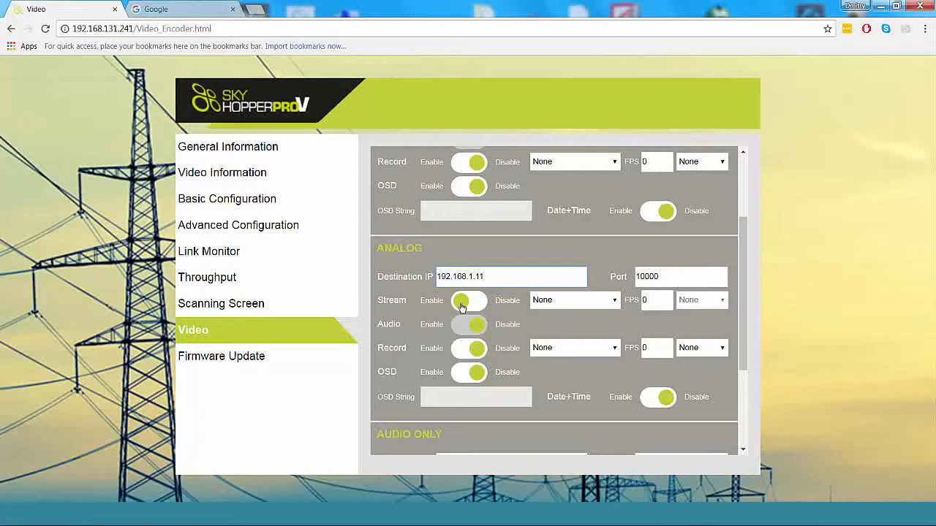
pyautogui.click(614, 300)
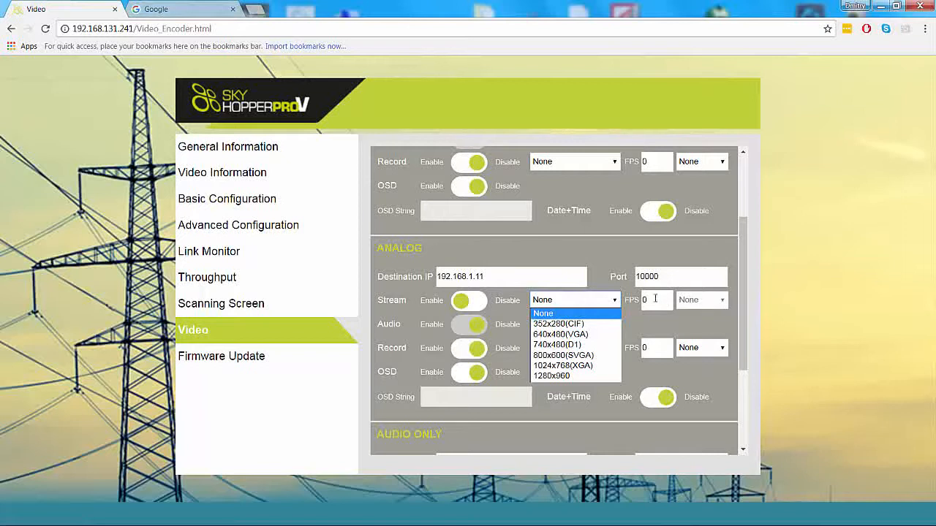
pyautogui.click(655, 298)
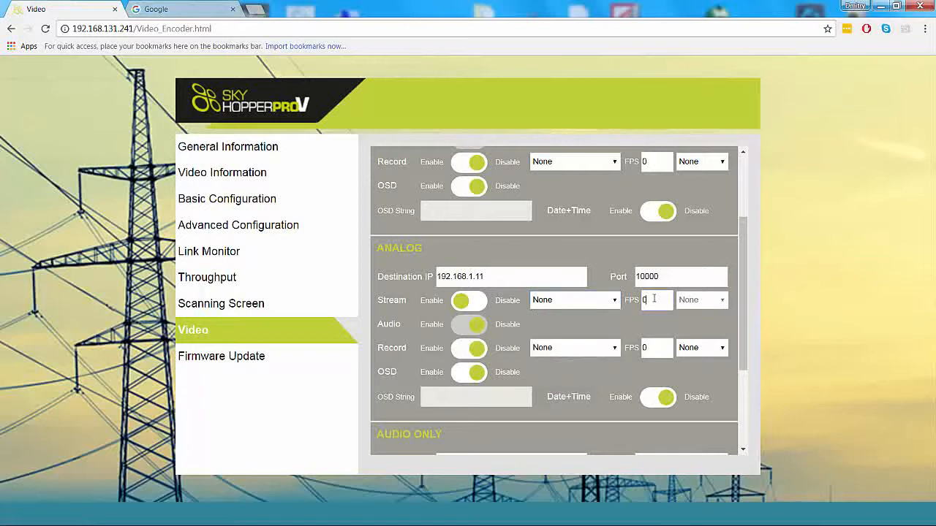
pyautogui.click(614, 300)
pyautogui.click(560, 335)
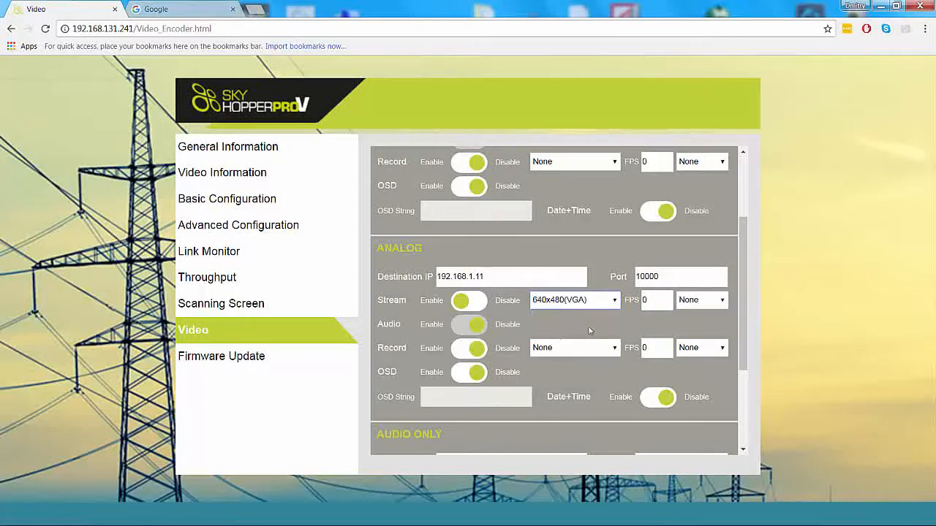
# Set the Analog stream's frame rate to 25 FPS and show its quality choices
pyautogui.click(659, 300)
pyautogui.press('BackSpace')
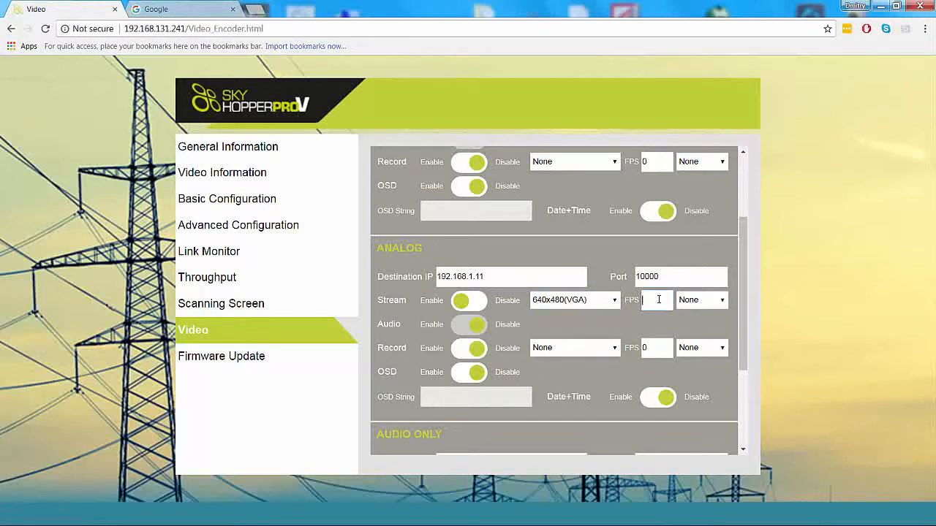
pyautogui.write('25')
pyautogui.click(722, 301)
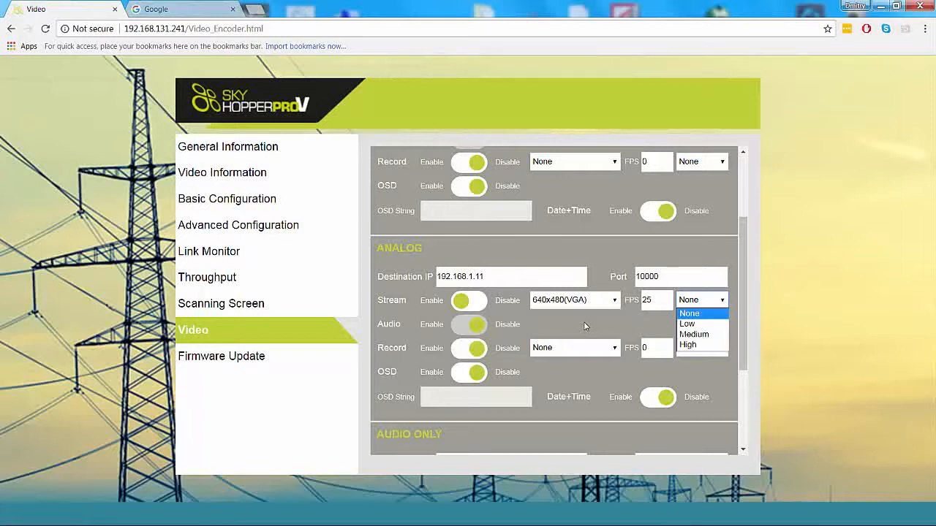
# Enable Record for the Analog video and show its resolution choices
pyautogui.click(459, 351)
pyautogui.click(459, 351)
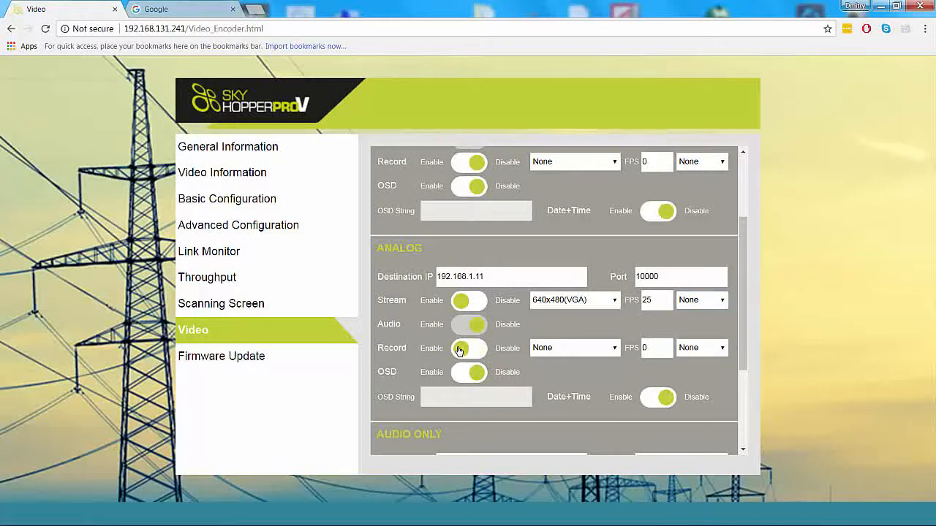
pyautogui.click(615, 349)
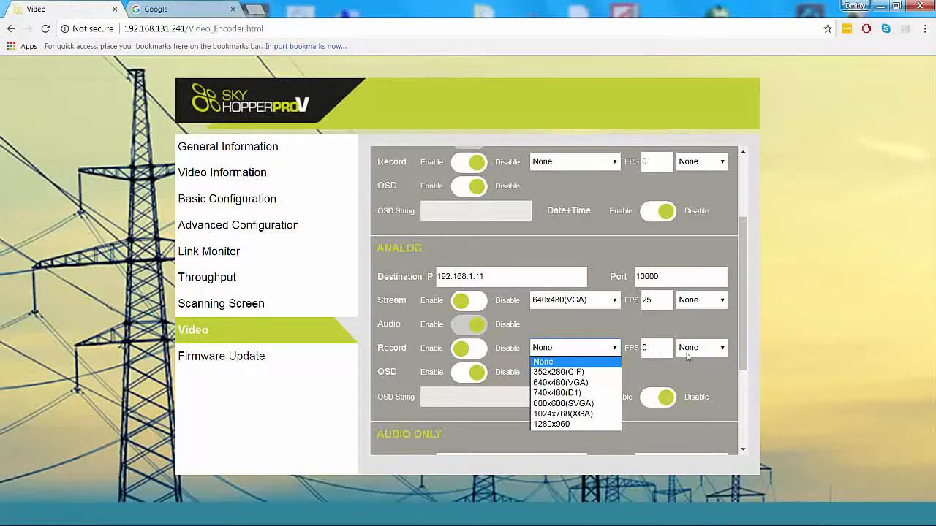
# Enable OSD for the Analog video and place the cursor in its OSD String field
pyautogui.click(408, 377)
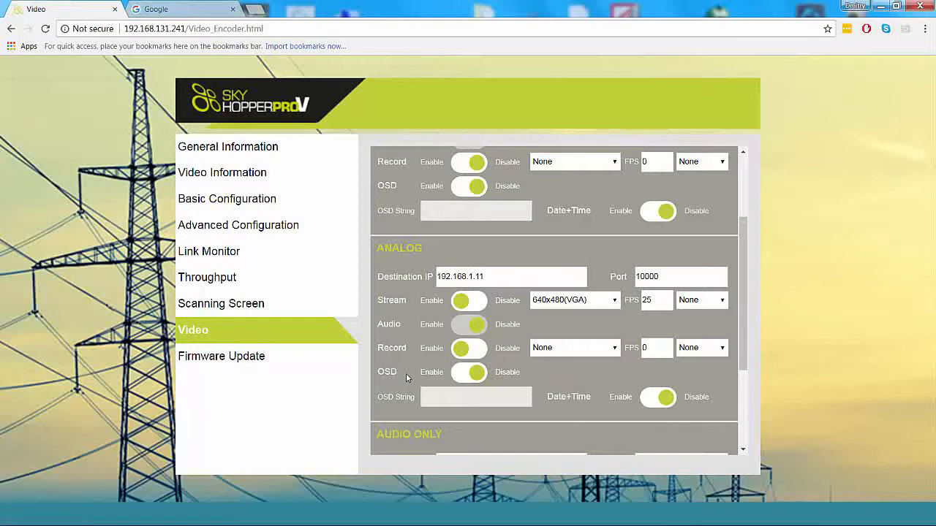
pyautogui.click(456, 376)
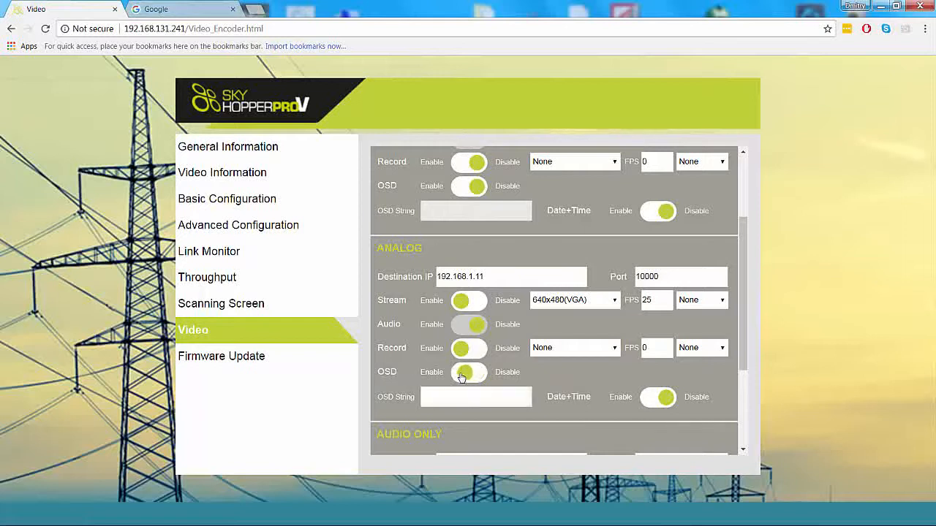
pyautogui.click(424, 397)
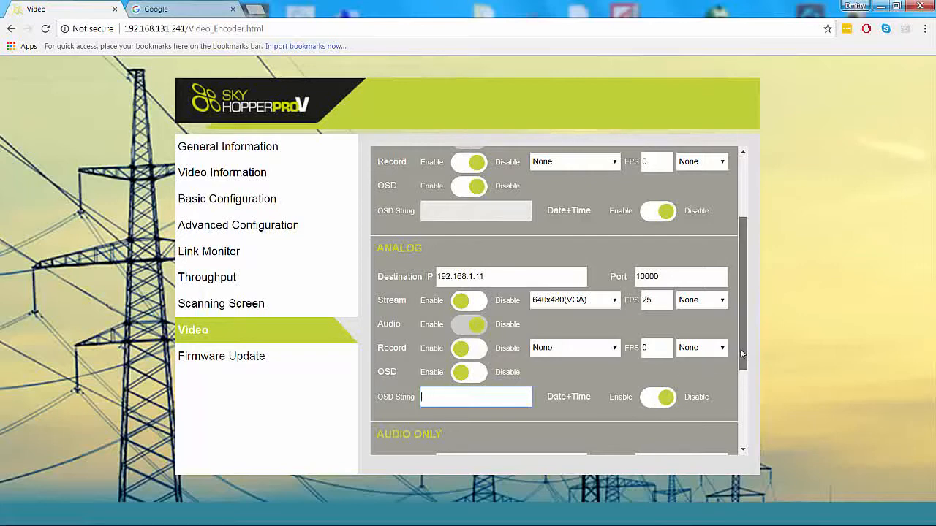
# Review the remaining encoder settings and the Firmware Update page, and return to General Information
pyautogui.moveTo(741, 354); pyautogui.dragTo(721, 431)
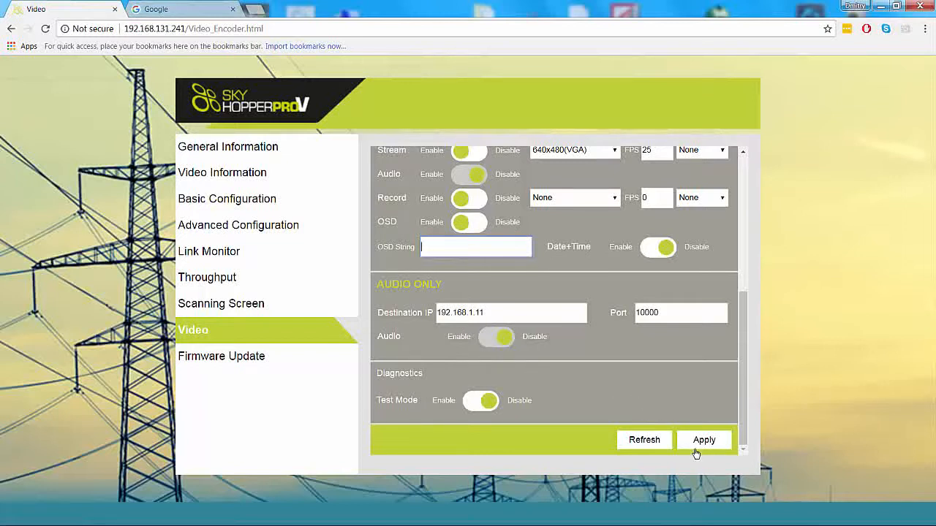
pyautogui.click(240, 359)
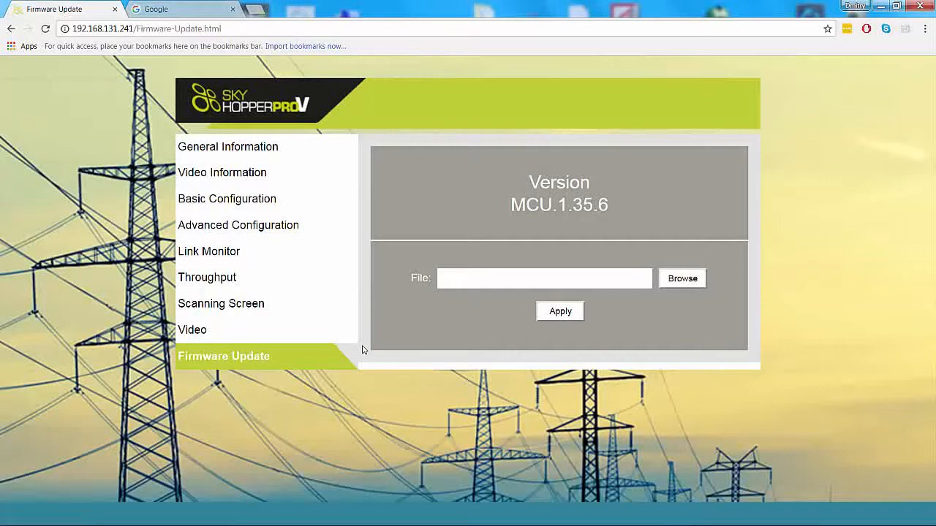
pyautogui.click(247, 156)
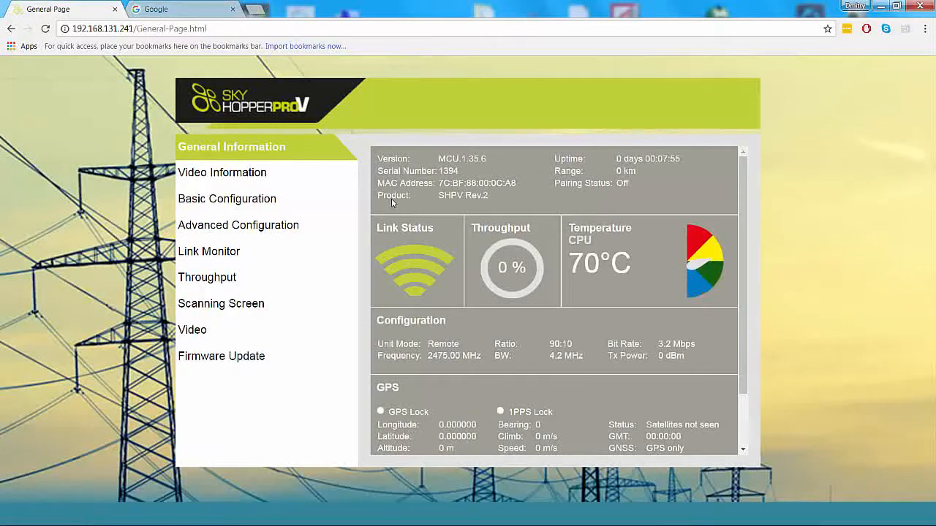
# Open the second unit at 192.168.131.242 in the Google tab and try to view its Video Information page
pyautogui.click(208, 9)
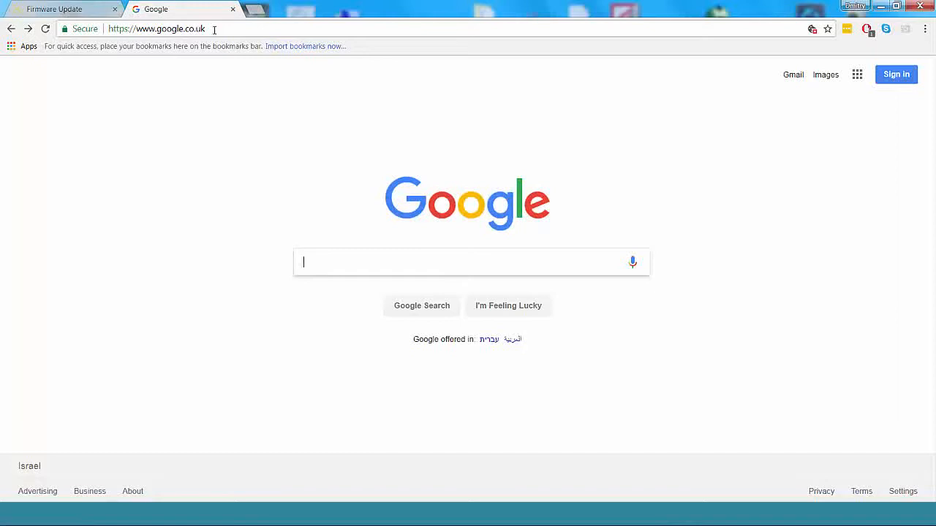
pyautogui.click(215, 29)
pyautogui.write('192.168.131.241')
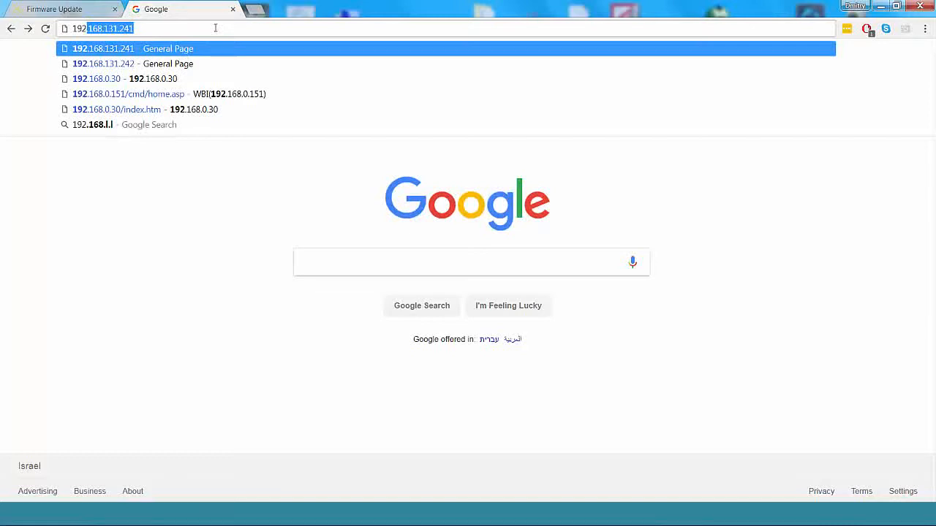
pyautogui.click(120, 64)
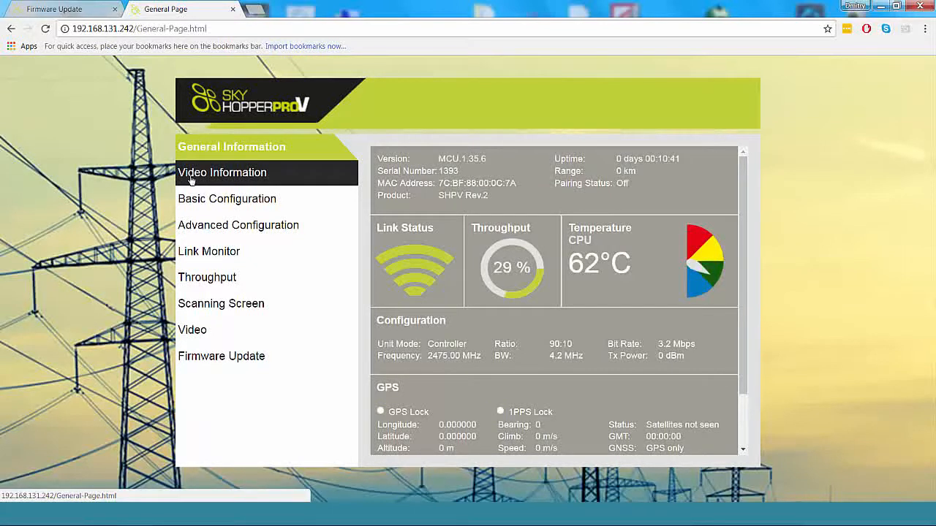
pyautogui.click(191, 180)
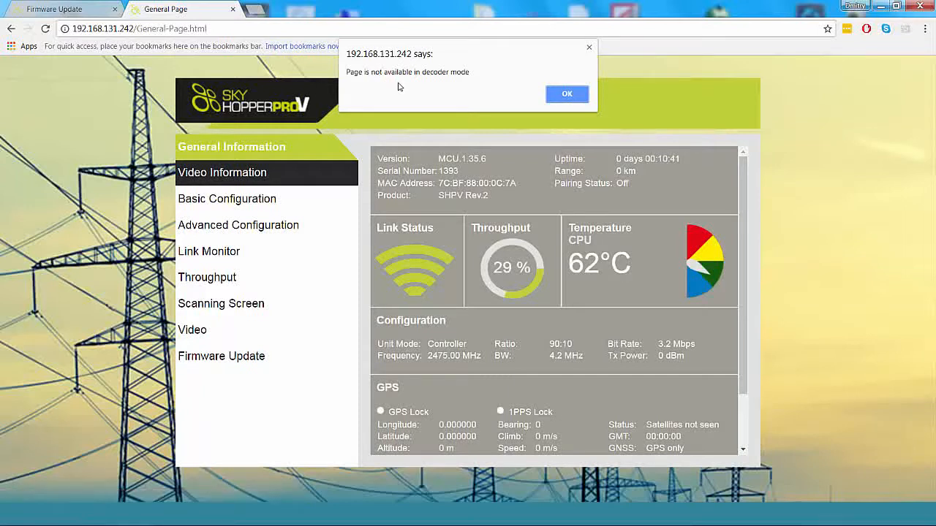
pyautogui.click(575, 95)
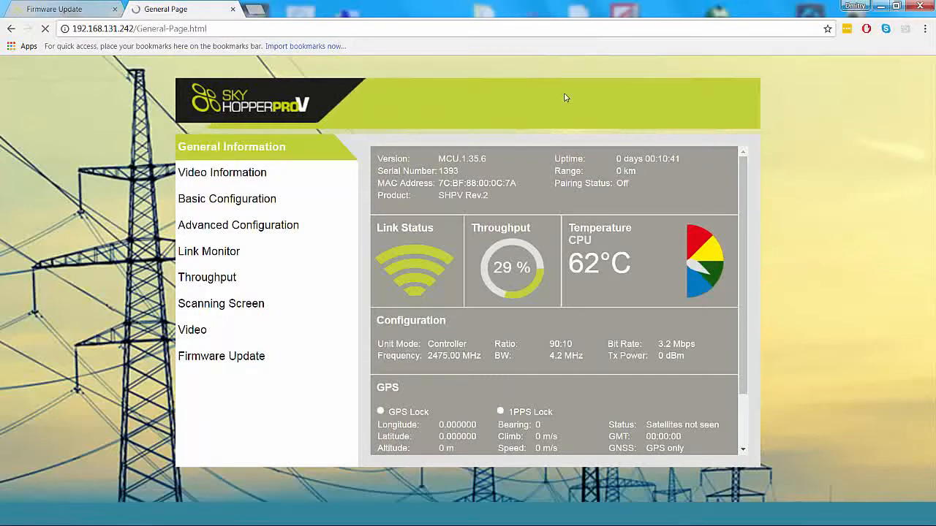
# Enable HDMI output in the second unit's video decoder settings
pyautogui.click(192, 330)
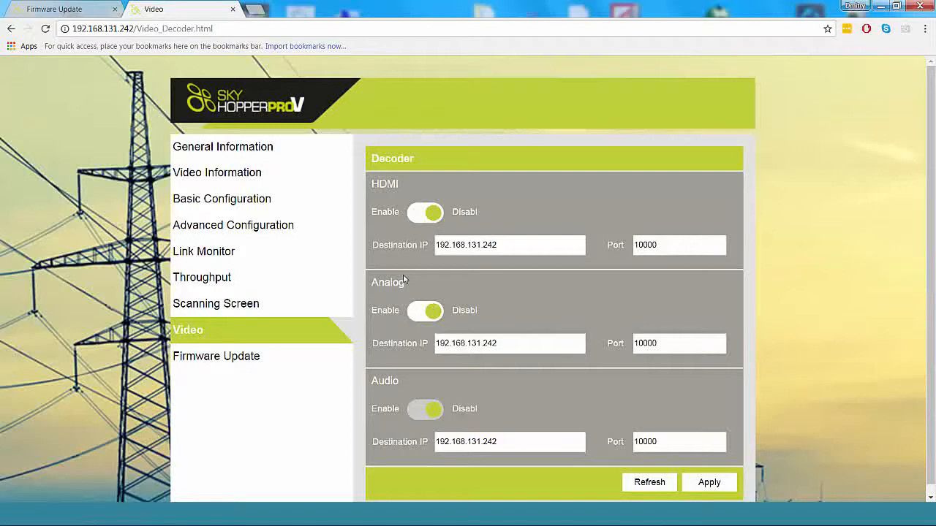
pyautogui.click(416, 217)
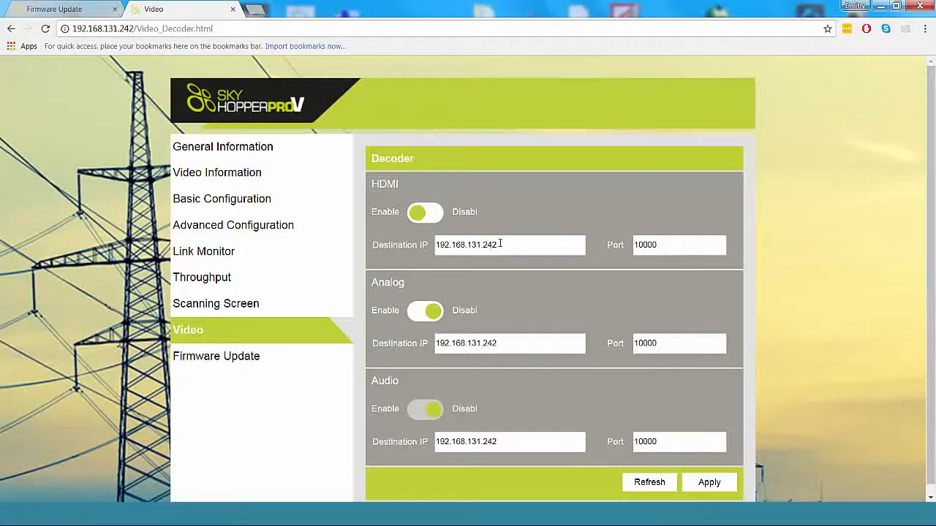